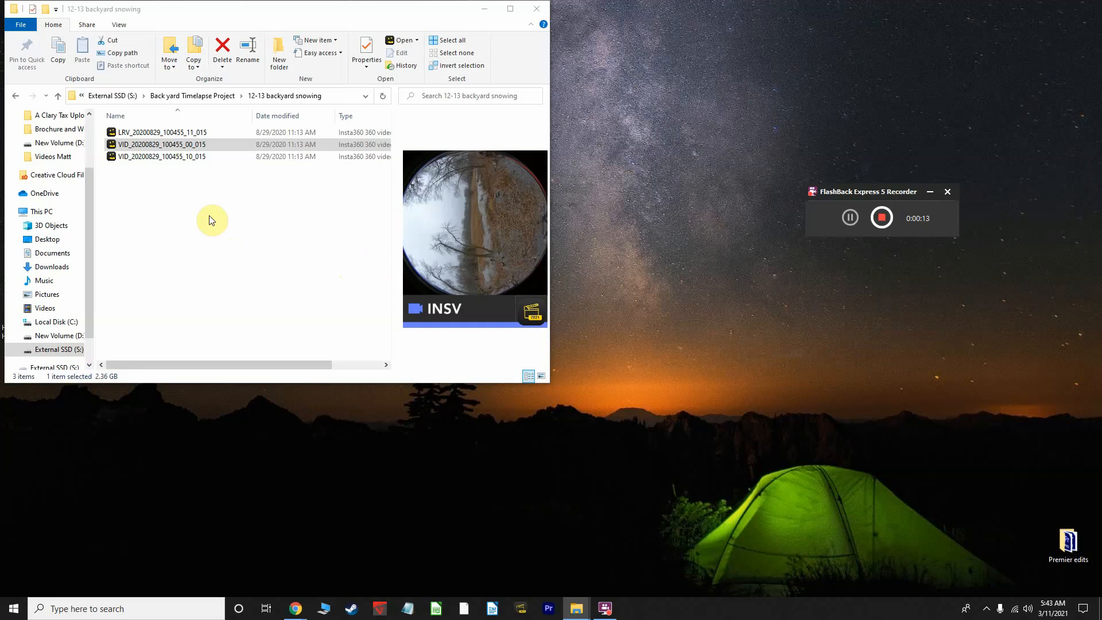
left_click(167, 190)
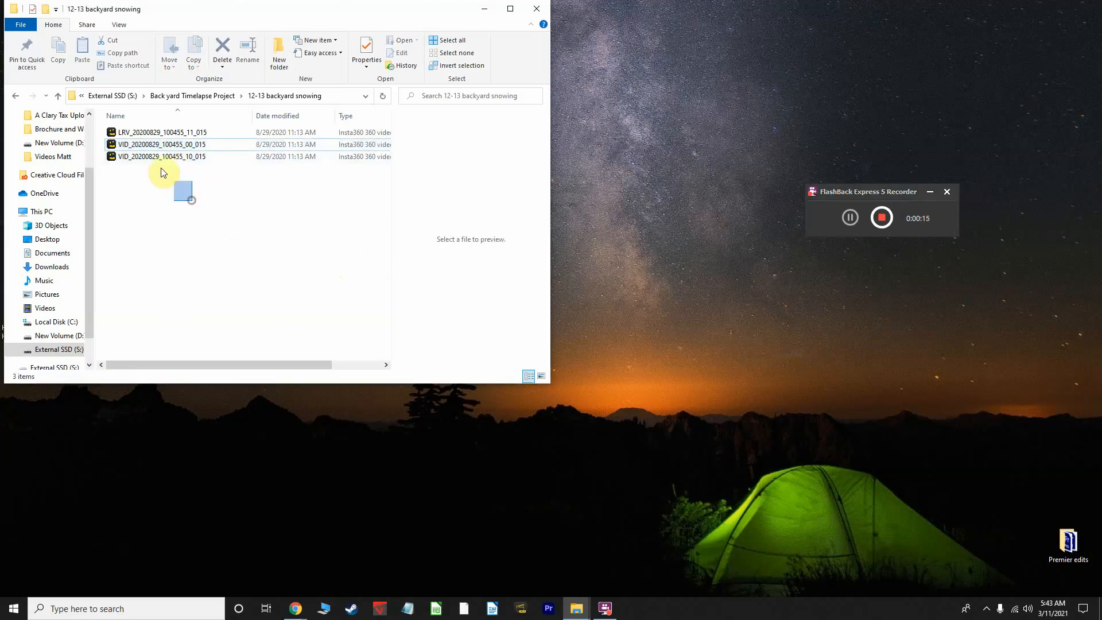
left_click_drag(161, 173, 128, 119)
left_click(164, 175)
left_click_drag(206, 12, 206, 32)
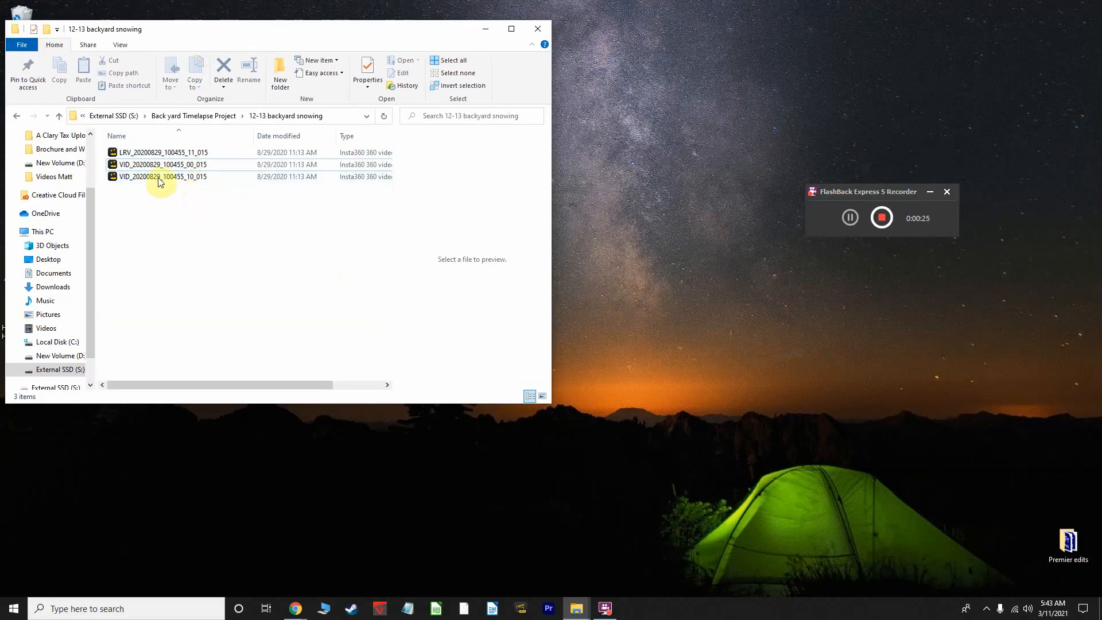
left_click_drag(153, 204, 114, 148)
left_click(153, 210)
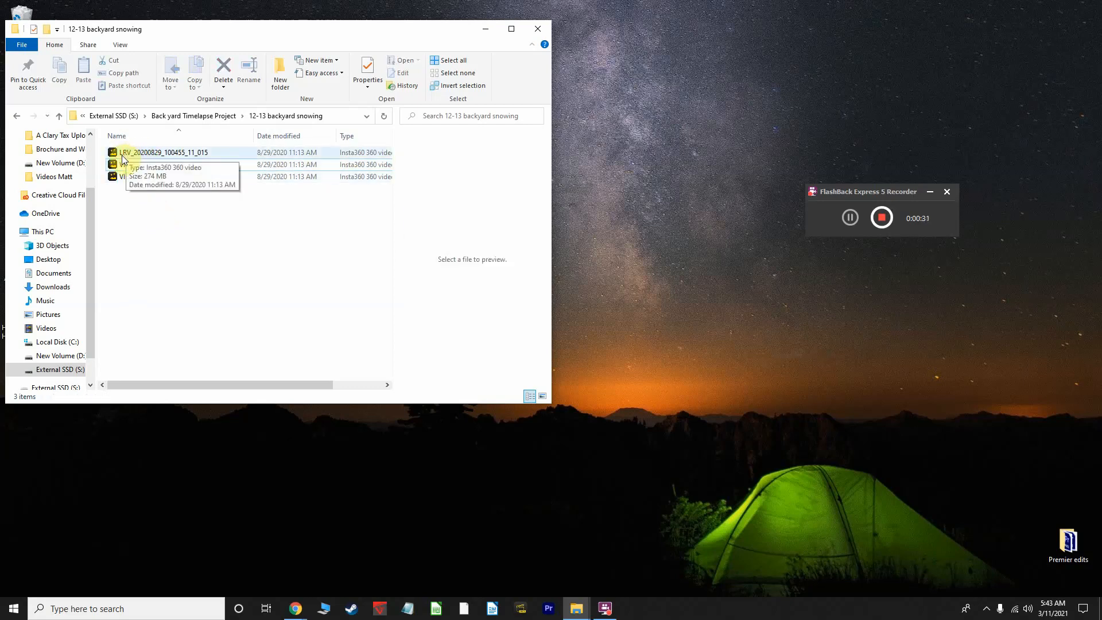
- Lower the system's speaker volume
left_click(1027, 608)
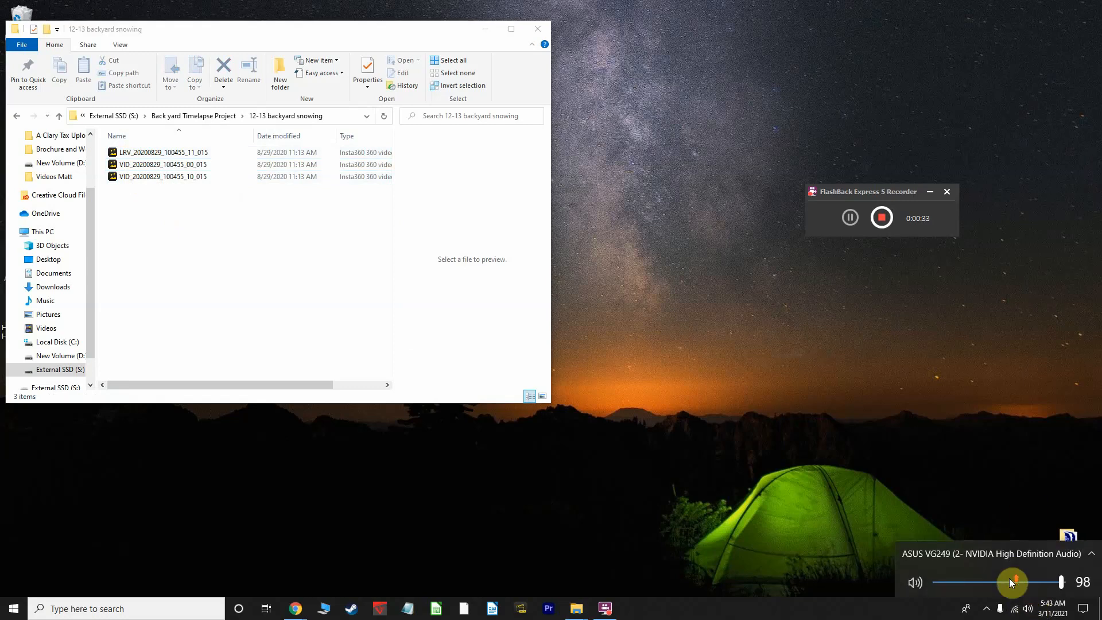
left_click(1011, 583)
scroll(1012, 581, "down", 5)
- Bring the three INSV files from the 12-13 backyard snowing folder into the Insta360 Studio footage list and show the imported clip
left_click(549, 460)
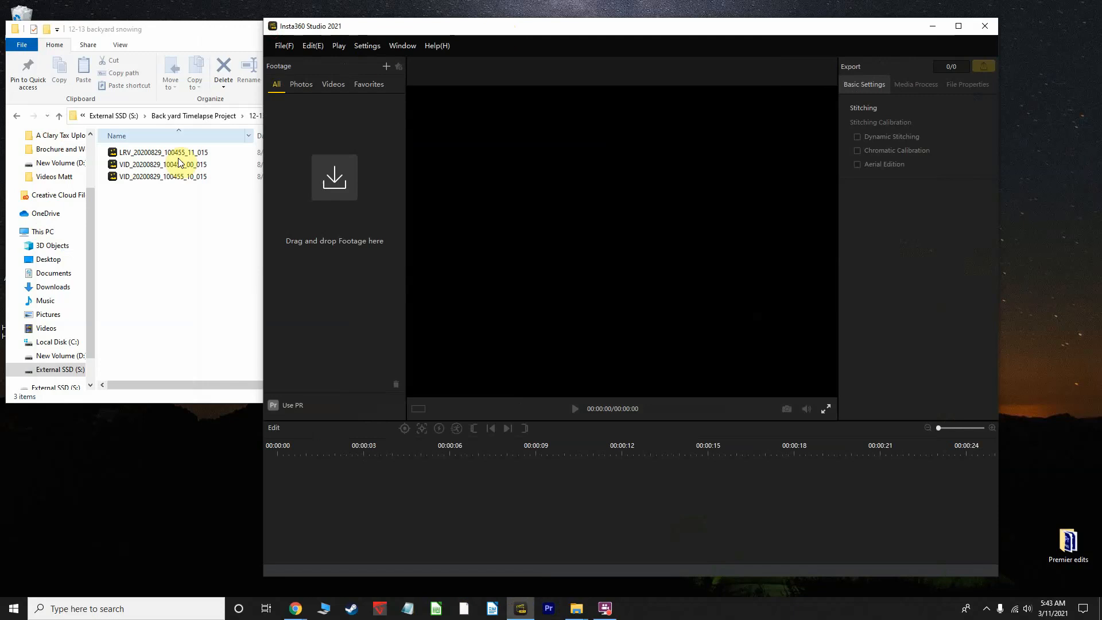
left_click_drag(170, 222, 121, 146)
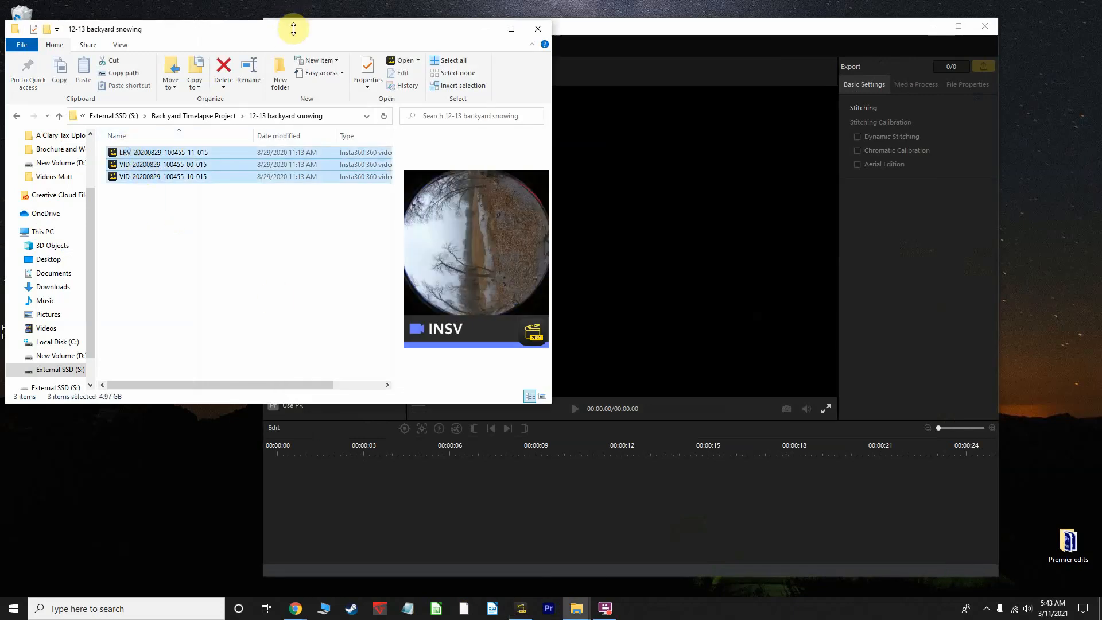
left_click_drag(293, 31, 758, 104)
left_click_drag(702, 228, 319, 261)
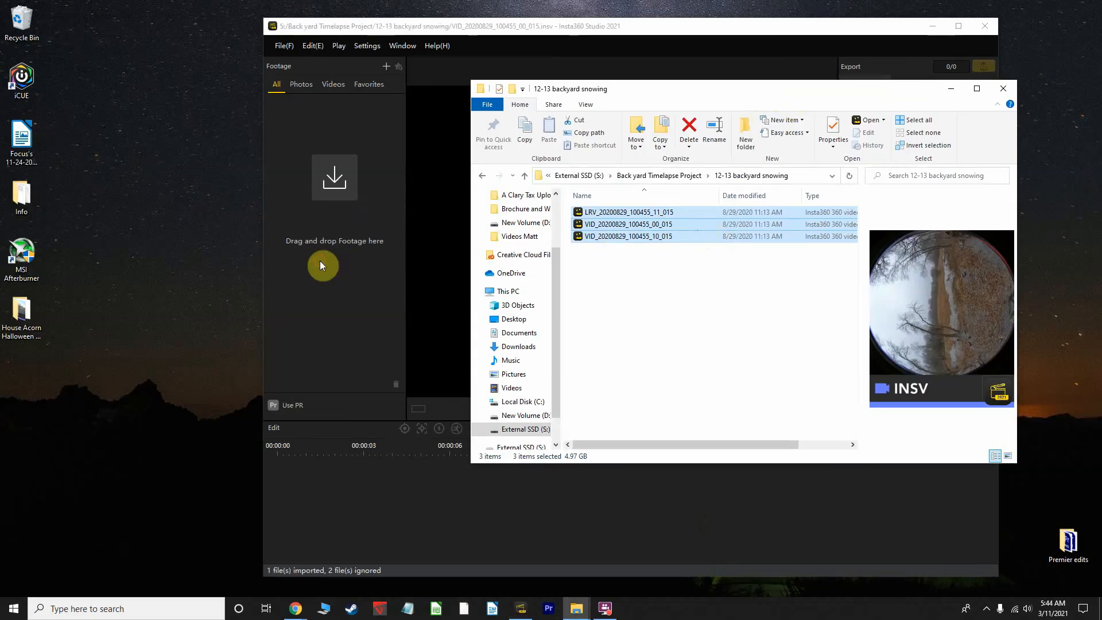
left_click(339, 140)
left_click(574, 421)
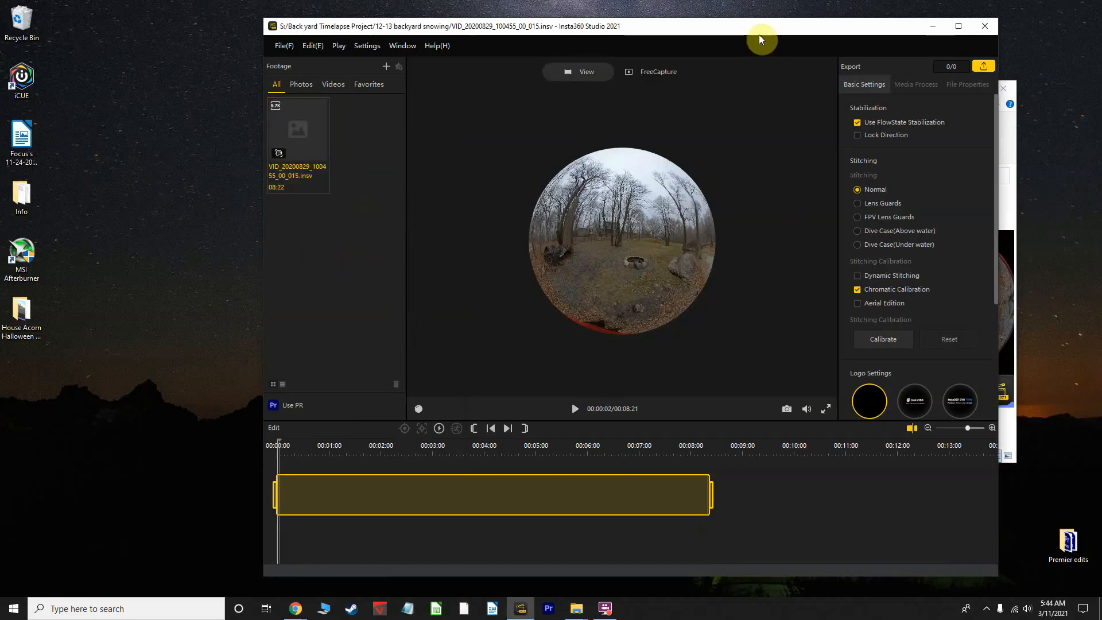
- Move the Insta360 Studio window clear of the source folder and compare the imported clip with the file VID_20200829_100455_00_015
left_click_drag(762, 35, 551, 33)
left_click(833, 81)
left_click(679, 280)
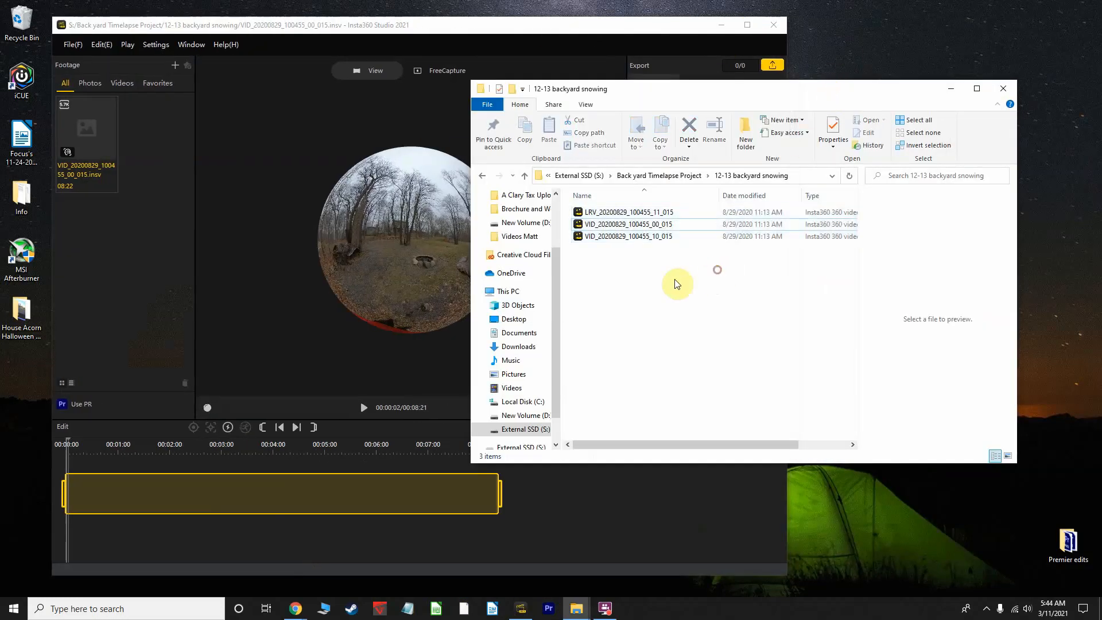
left_click(614, 225)
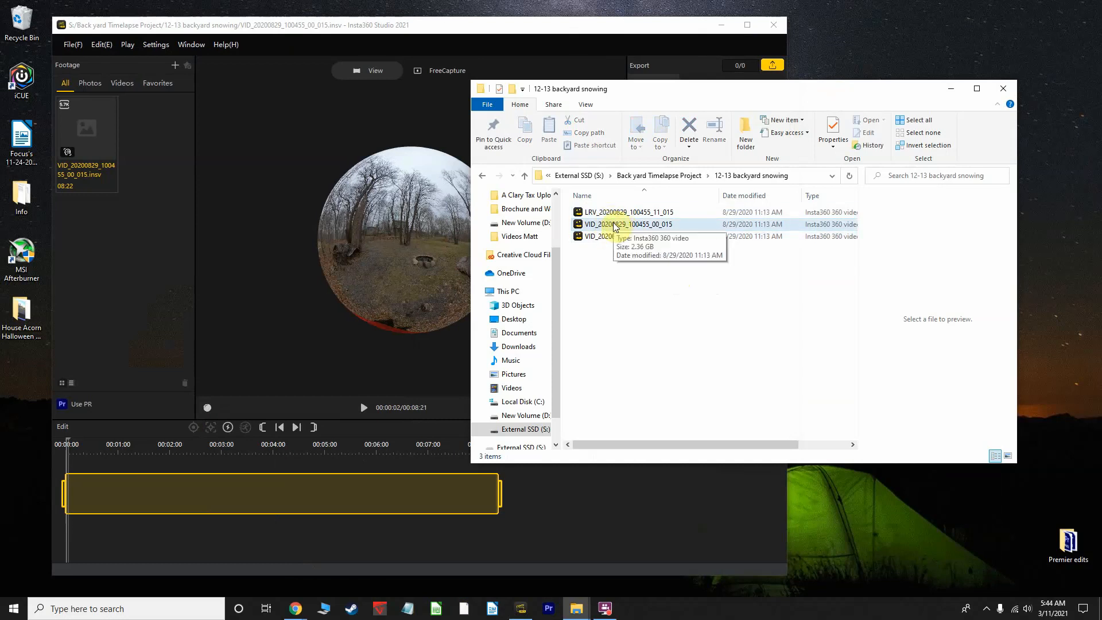
left_click(167, 247)
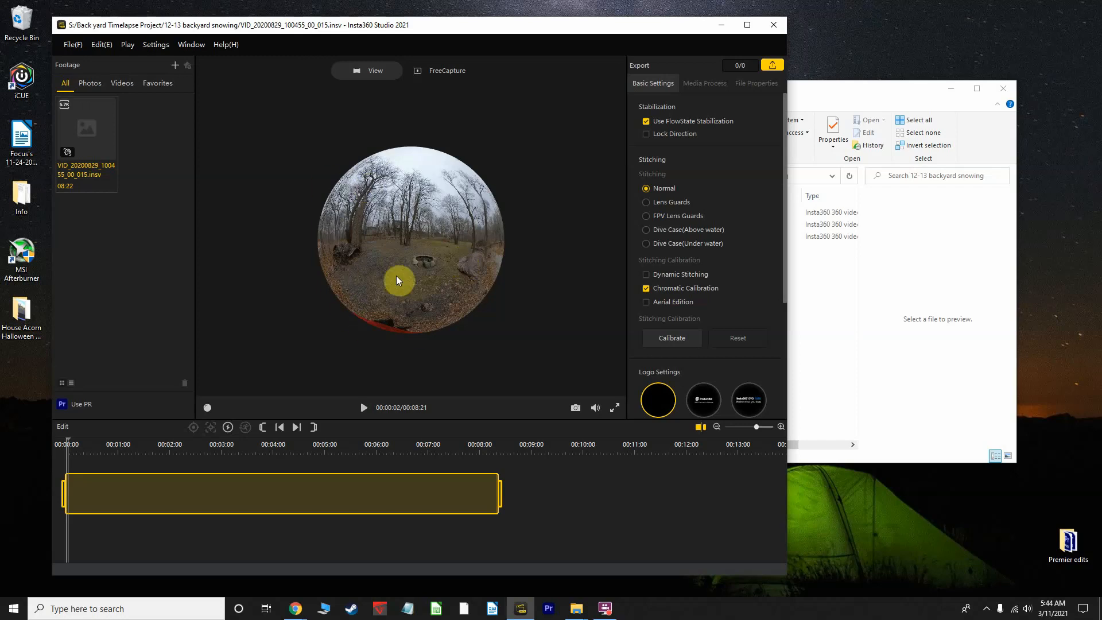
- Zoom and rotate the 360 preview onto the person in the red jacket, and enable Lock Direction in the stabilization settings
scroll(397, 276, "up", 3)
mouse_move(323, 256)
left_mouse_down()
mouse_move(474, 265)
mouse_move(347, 274)
mouse_move(508, 262)
mouse_move(404, 265)
mouse_move(497, 225)
mouse_move(418, 279)
mouse_move(515, 229)
mouse_move(491, 253)
mouse_move(351, 264)
mouse_move(522, 273)
mouse_move(423, 278)
mouse_move(472, 265)
mouse_move(361, 241)
mouse_move(510, 224)
mouse_move(490, 225)
left_mouse_up()
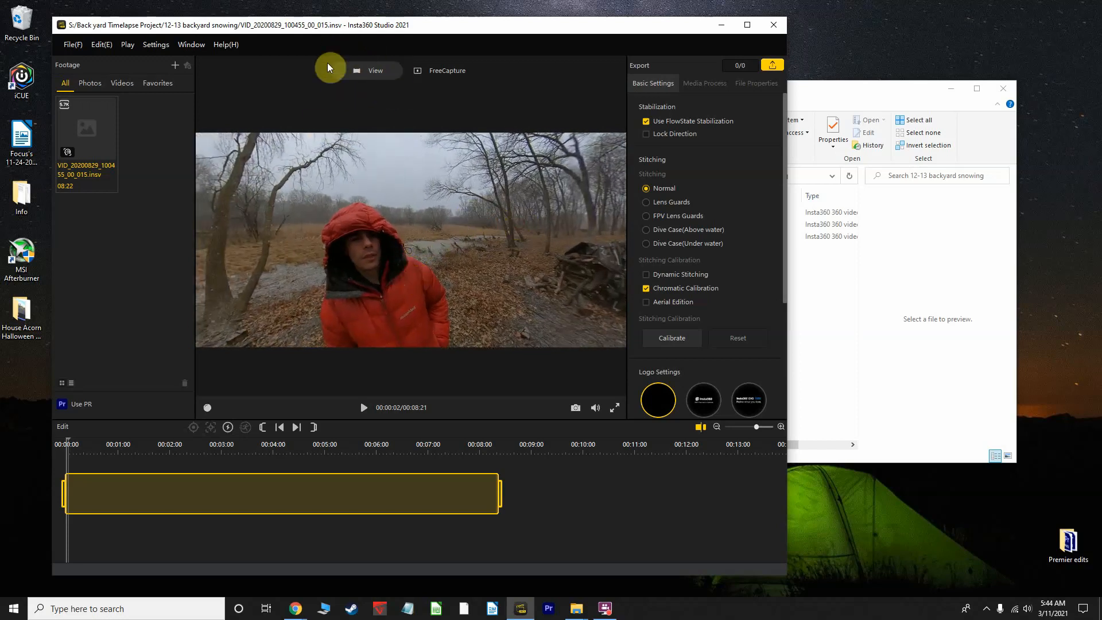
left_click(364, 71)
left_click(645, 134)
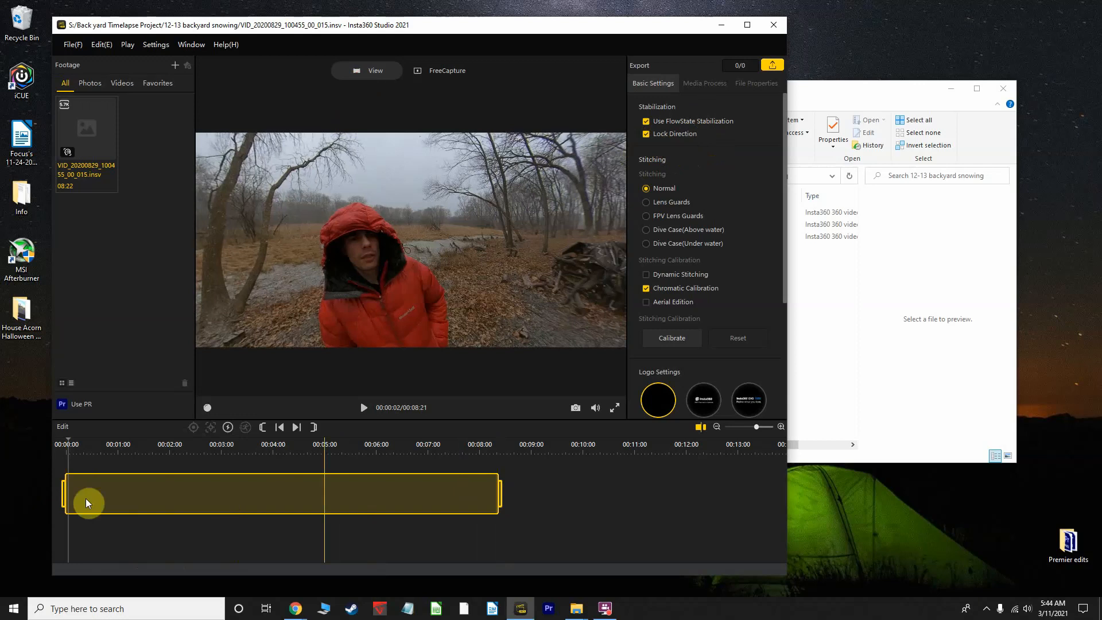
- Try trimming the clip's start to about 00:00:17, and restore the original start point
left_click(363, 408)
key("space")
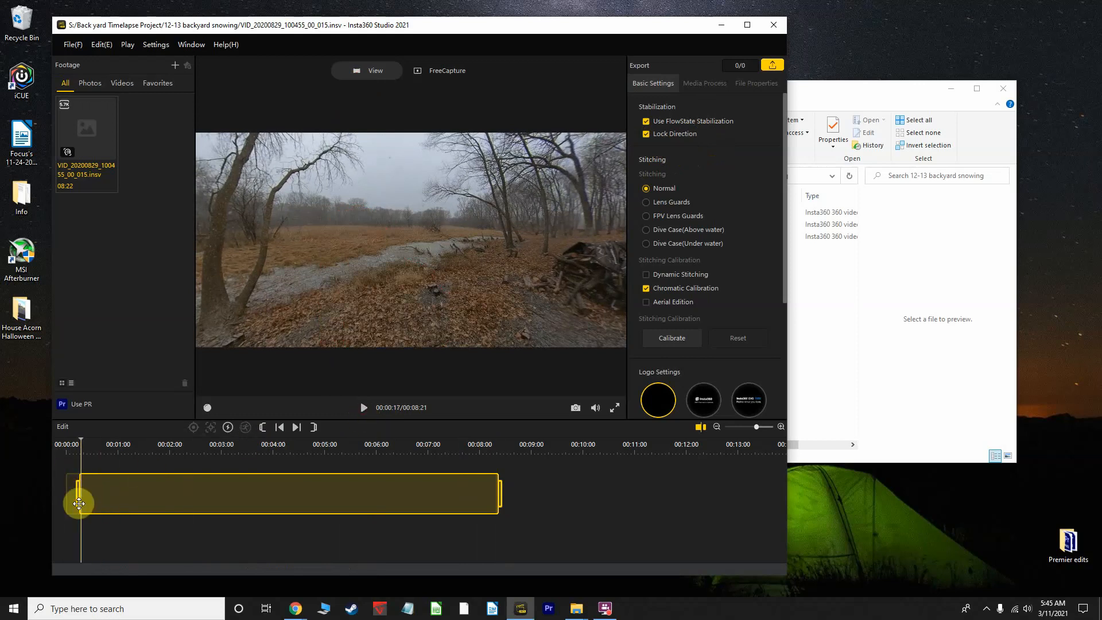
mouse_move(78, 503)
left_mouse_down()
mouse_move(77, 494)
mouse_move(50, 497)
mouse_move(81, 491)
left_mouse_up()
left_click_drag(80, 498, 53, 499)
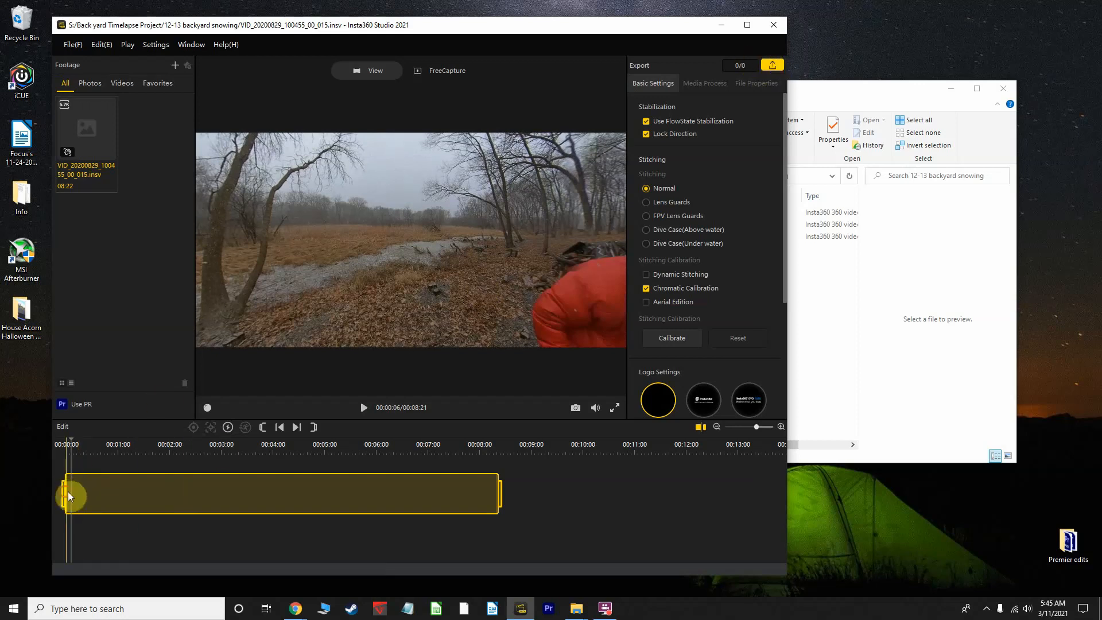
- Trim a few seconds off the clip's end and play back the ending to check the cut
mouse_move(497, 487)
left_mouse_down()
mouse_move(367, 503)
mouse_move(486, 498)
left_mouse_up()
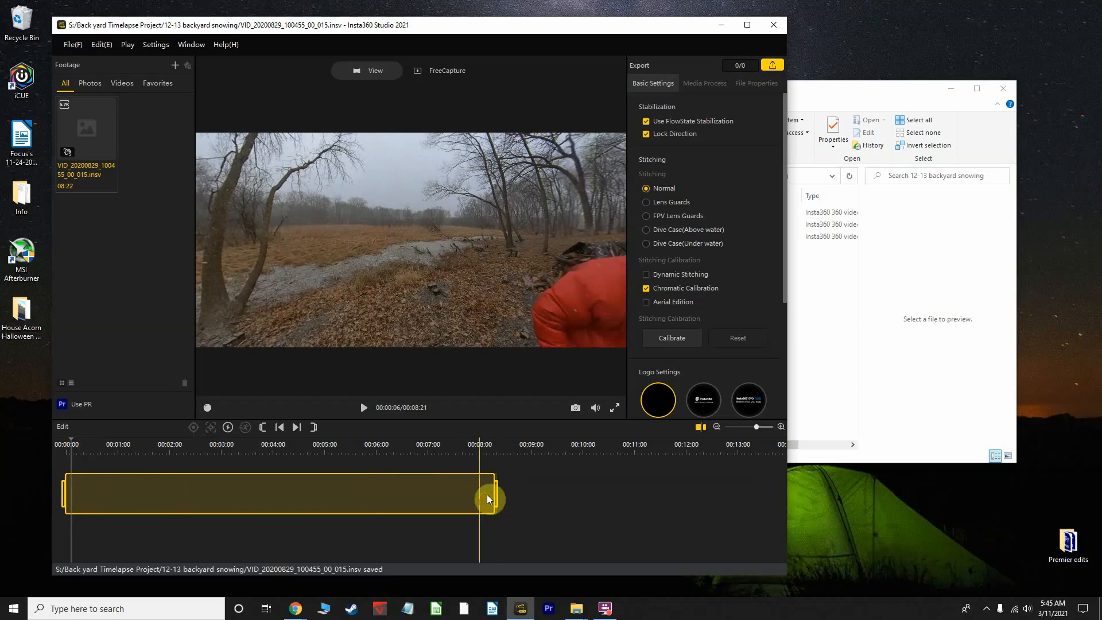
left_click(488, 494)
left_click(368, 413)
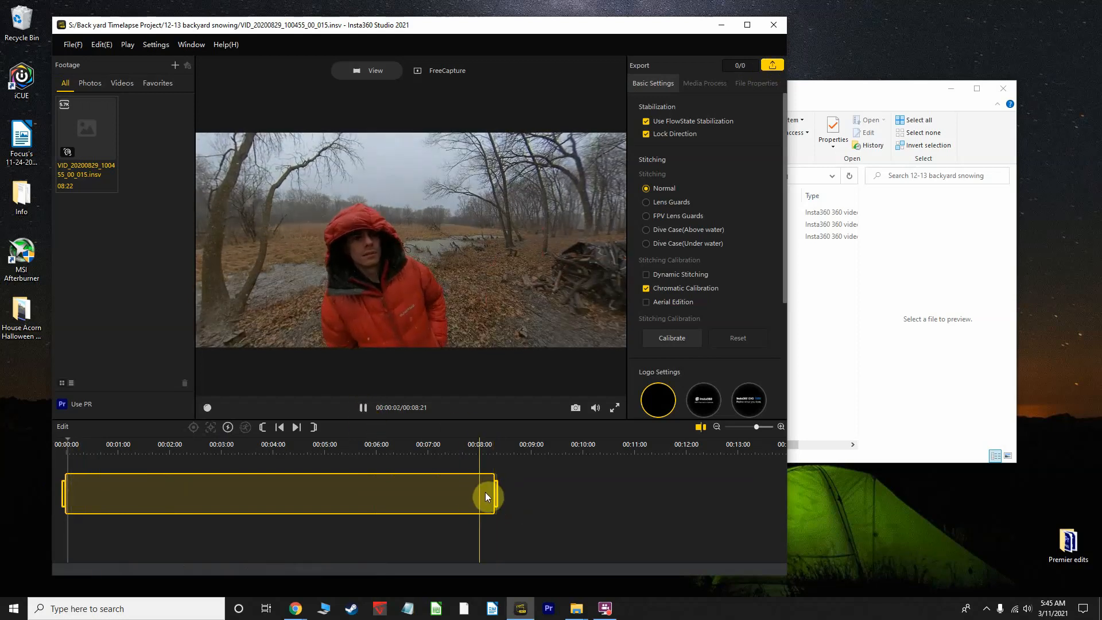
left_click(484, 491)
left_click(363, 410)
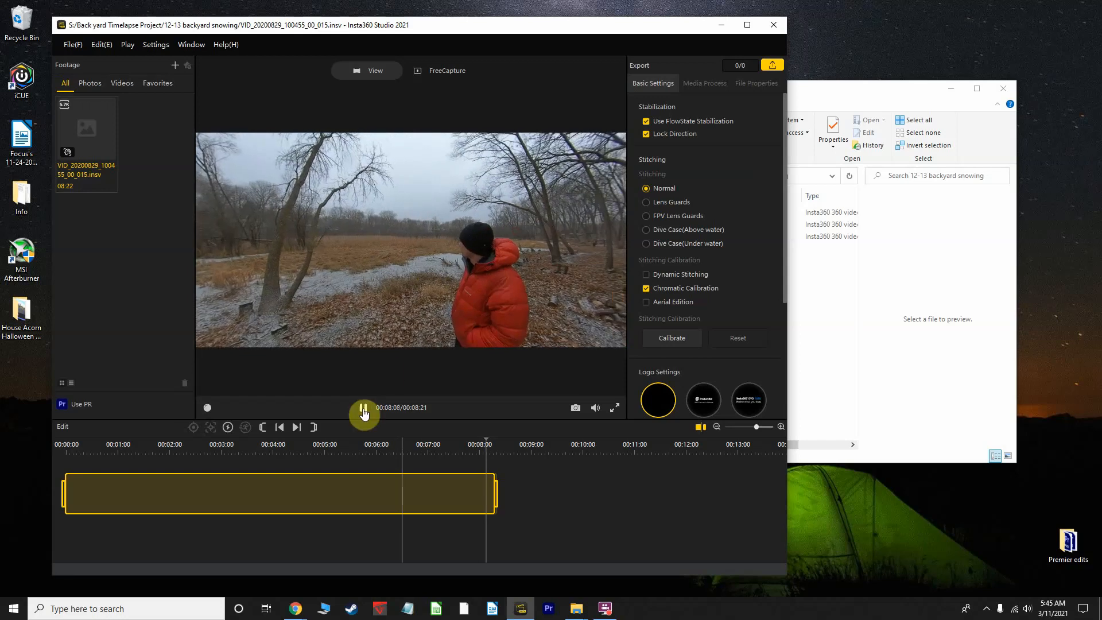
left_click(363, 408)
left_click(369, 408)
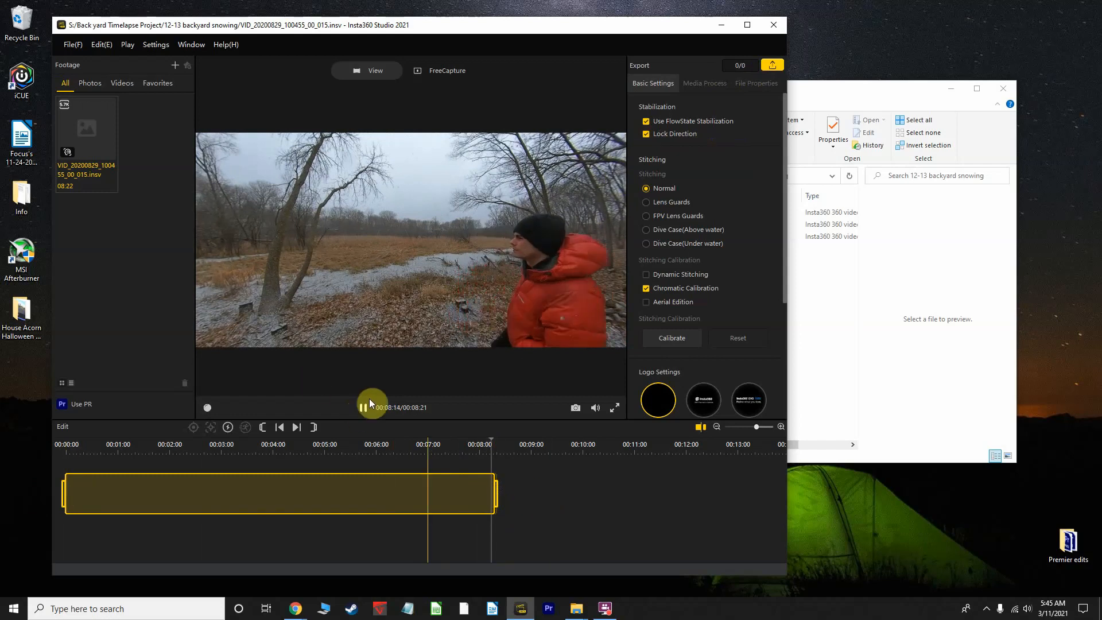
left_click_drag(534, 299, 360, 271)
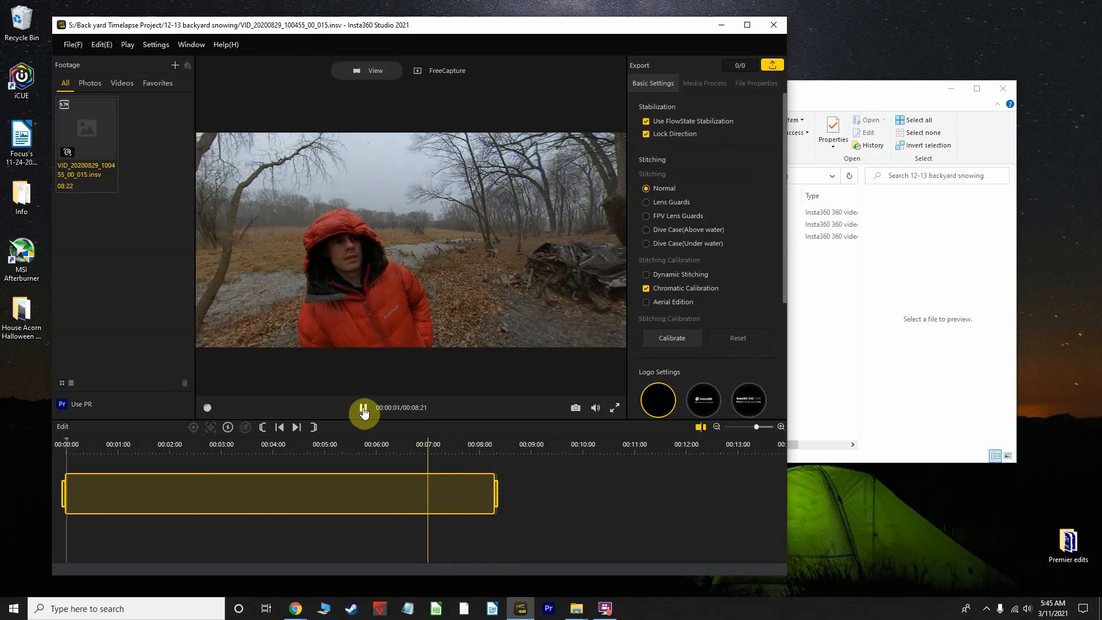
left_click(363, 407)
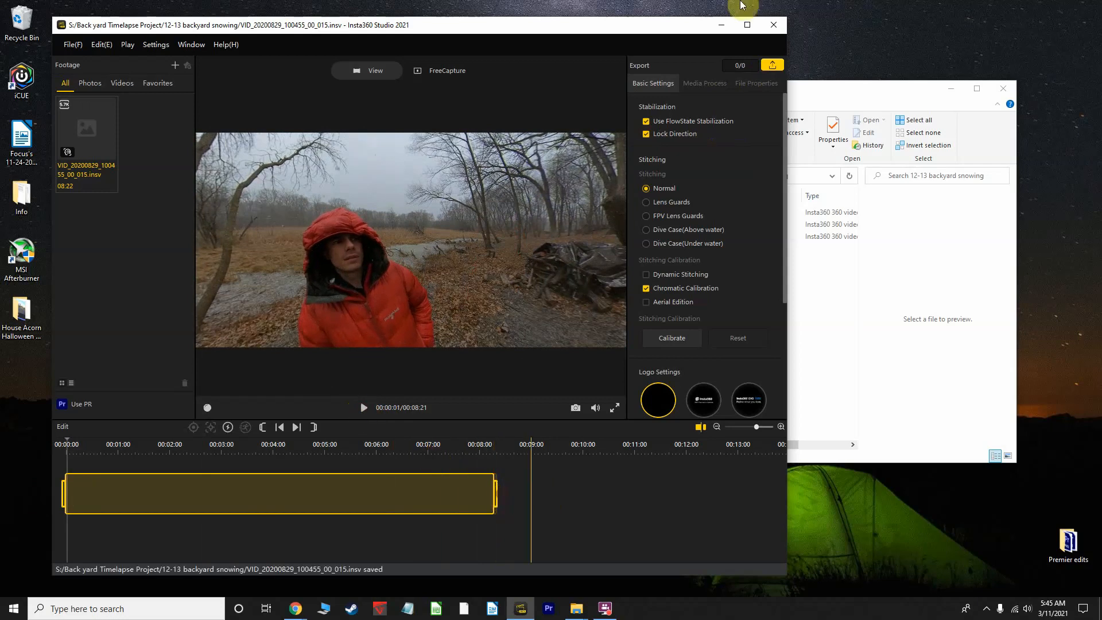
- Open the video export settings for the trimmed clip
left_click(772, 66)
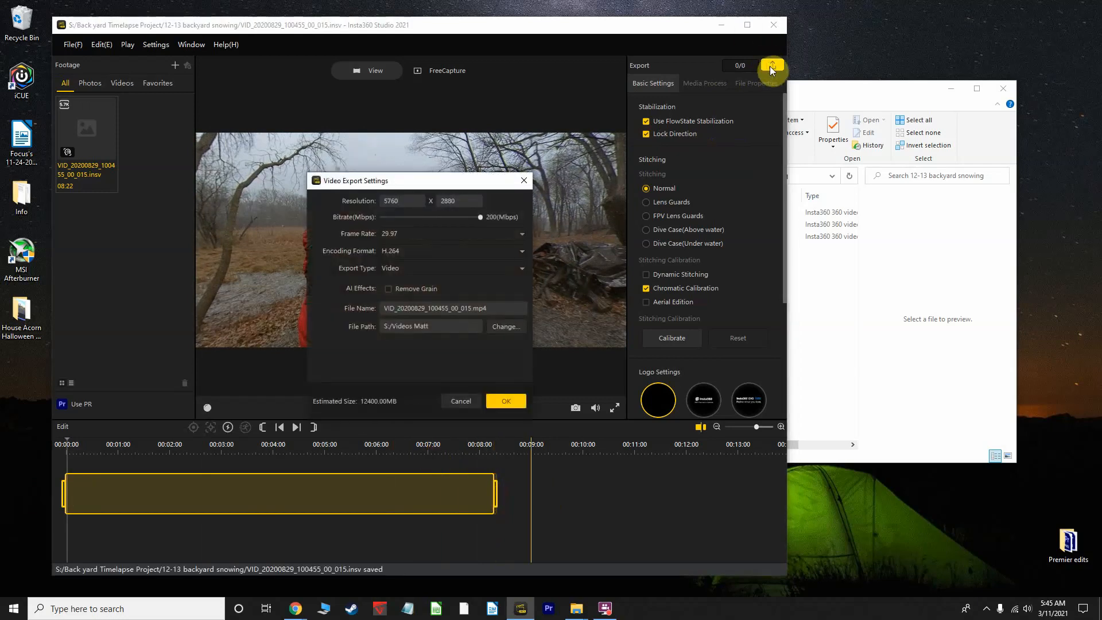
left_click(524, 180)
left_click(769, 66)
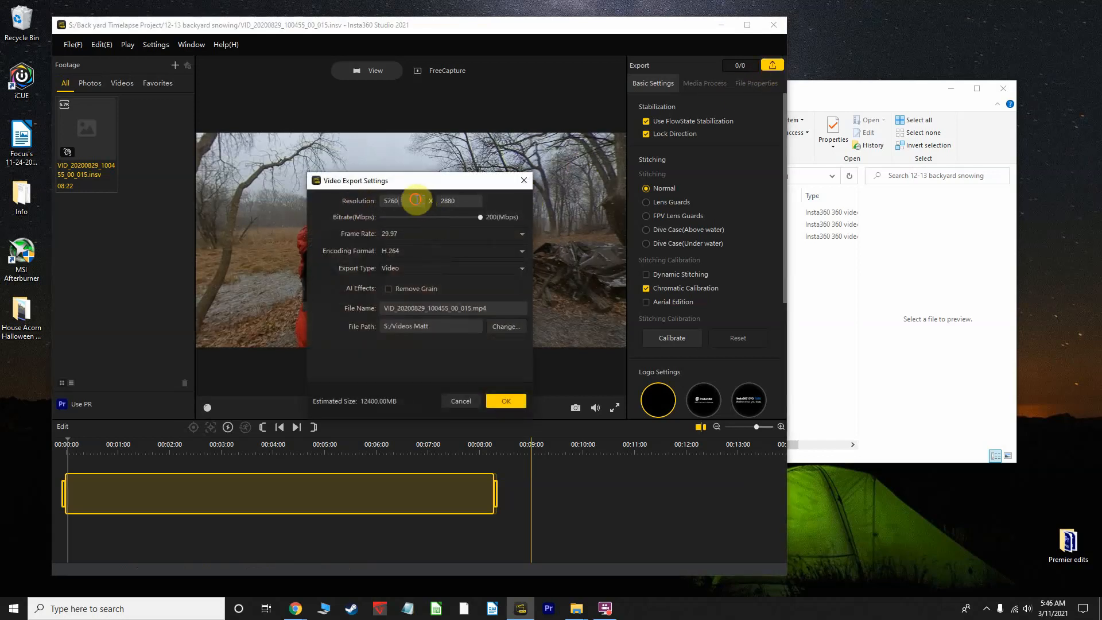
left_click_drag(418, 202, 321, 207)
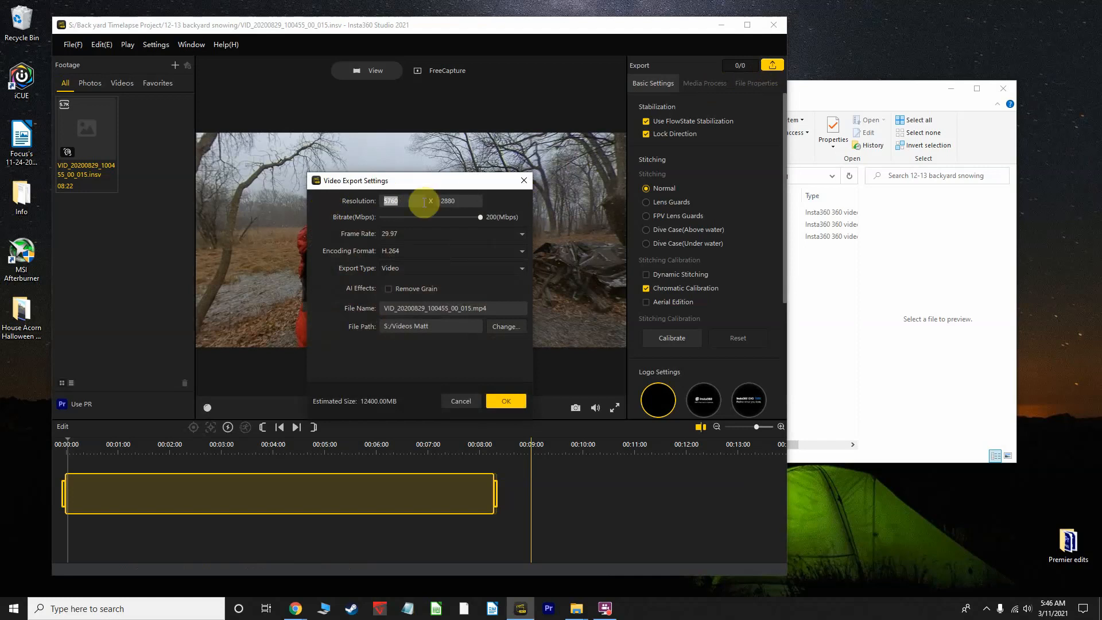
left_click(409, 202)
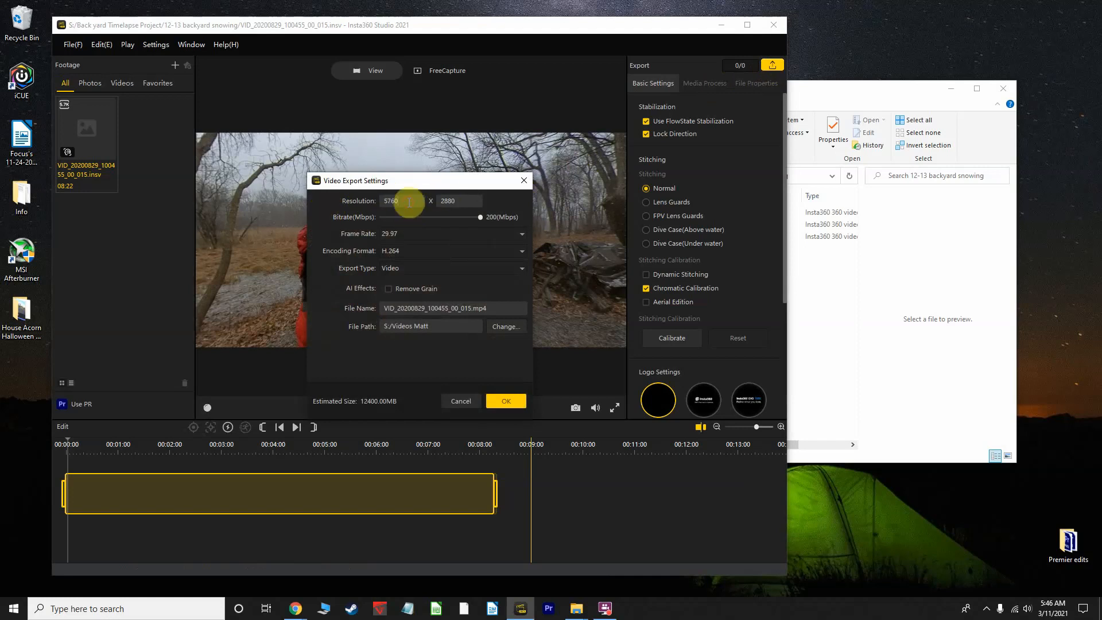
- Set the export to H.265 encoding, a 70 Mbps bitrate and a resolution of 5120 x 2560
left_click(415, 251)
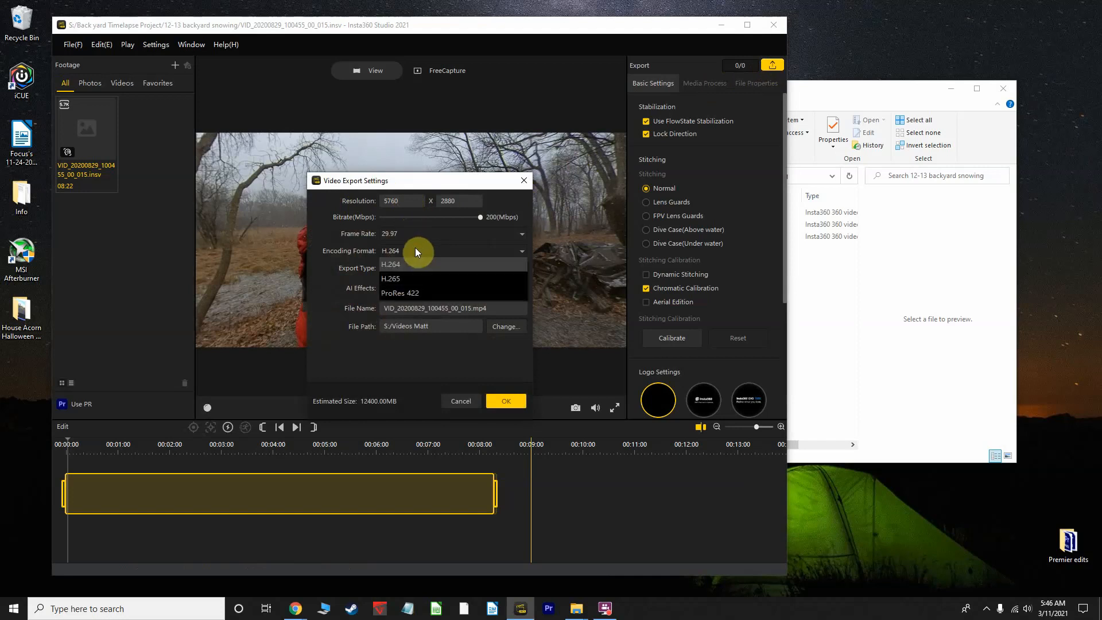
left_click(402, 278)
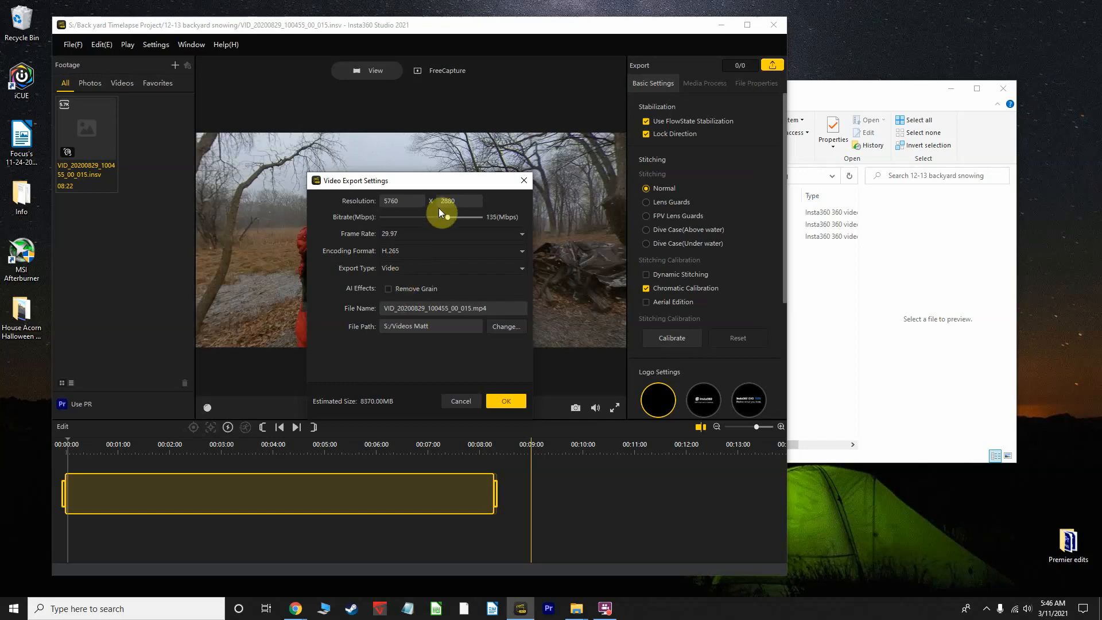
left_click_drag(448, 217, 344, 201)
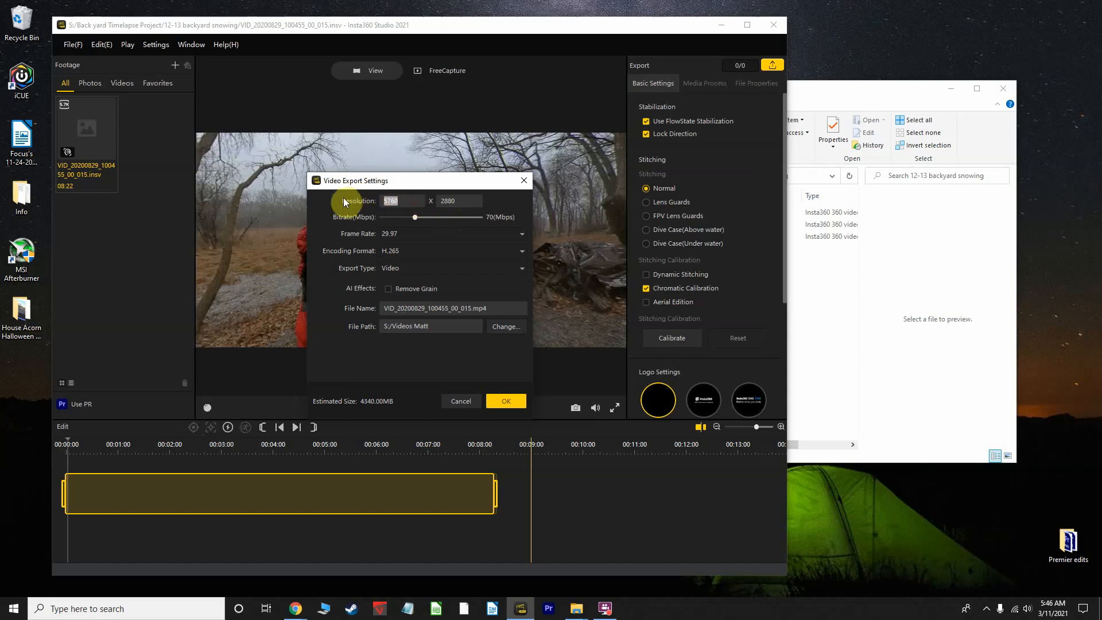
type("5120")
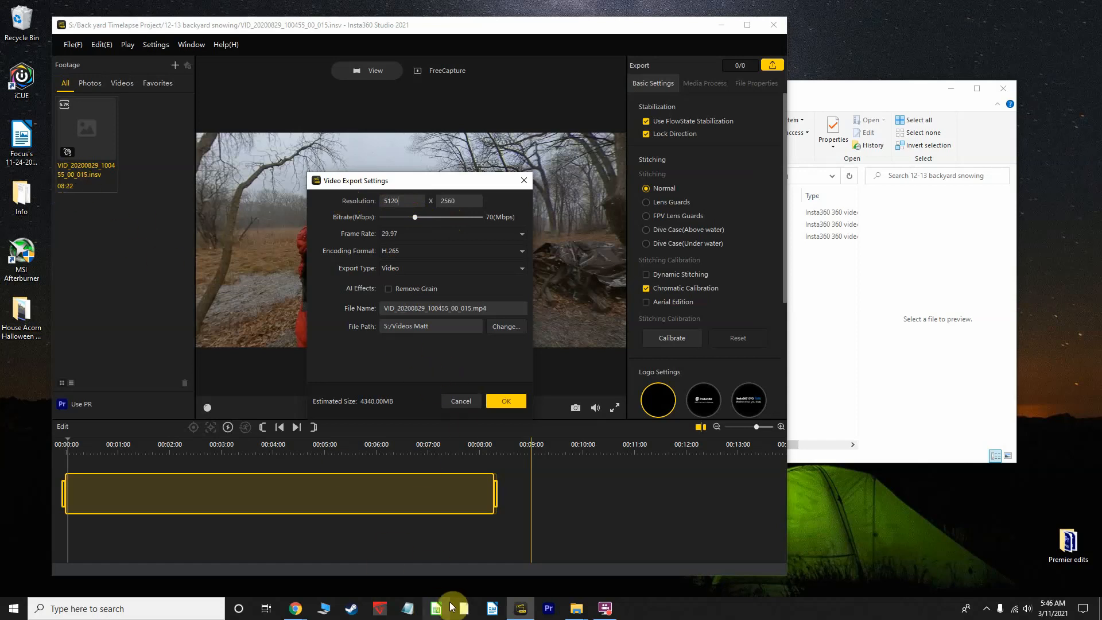
- Check the combined size of the three source files in the 12-13 backyard snowing folder, and minimize that folder window
mouse_move(576, 608)
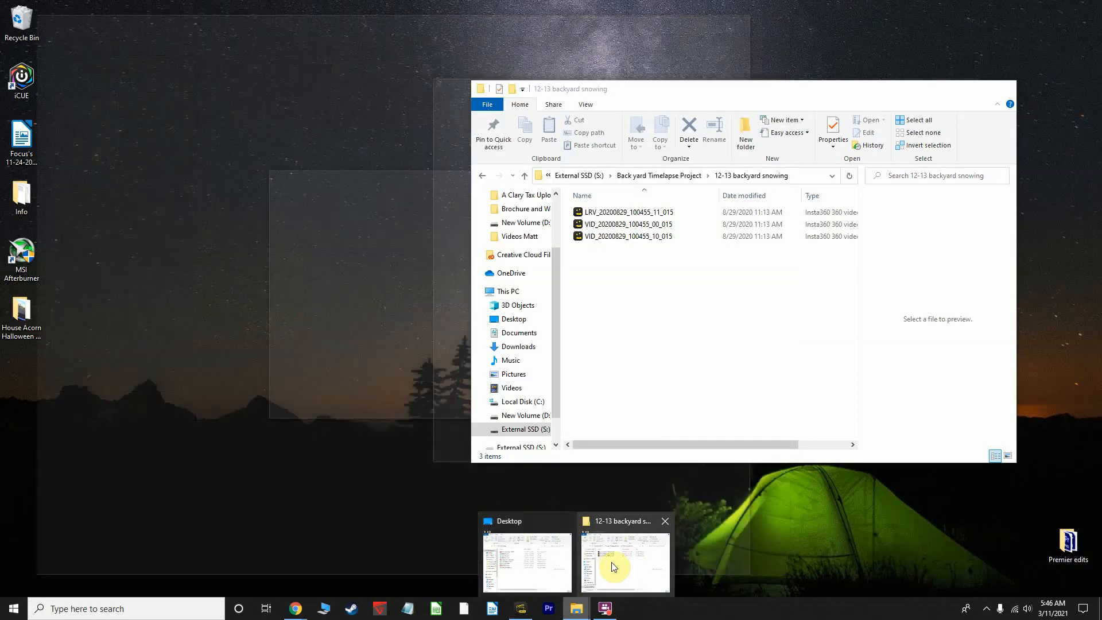
left_click(613, 567)
key("ctrl+a")
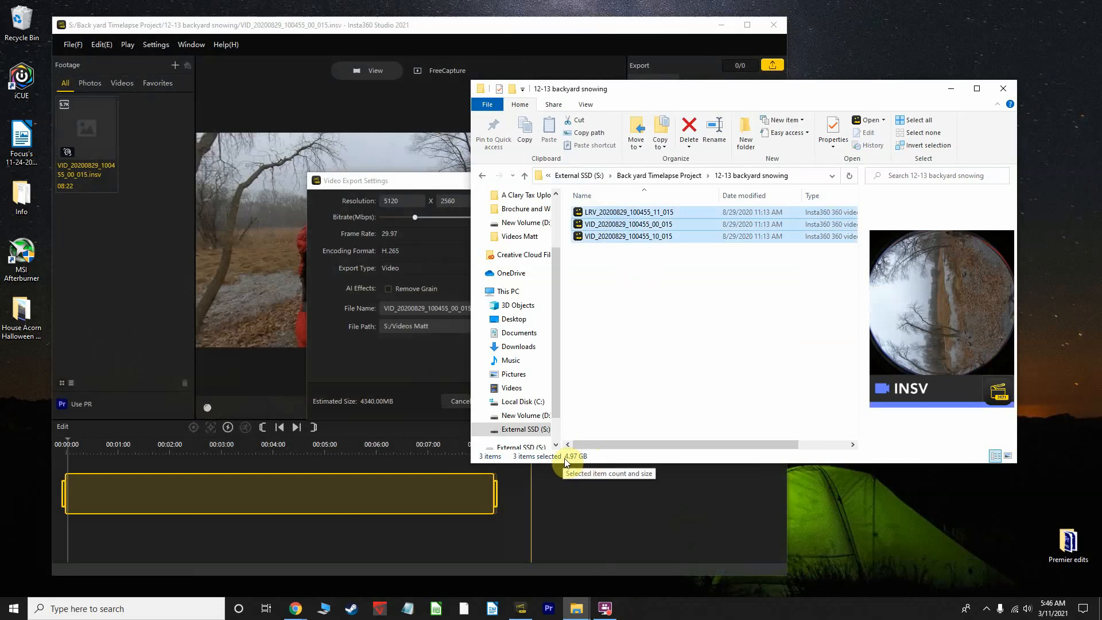
left_click(951, 88)
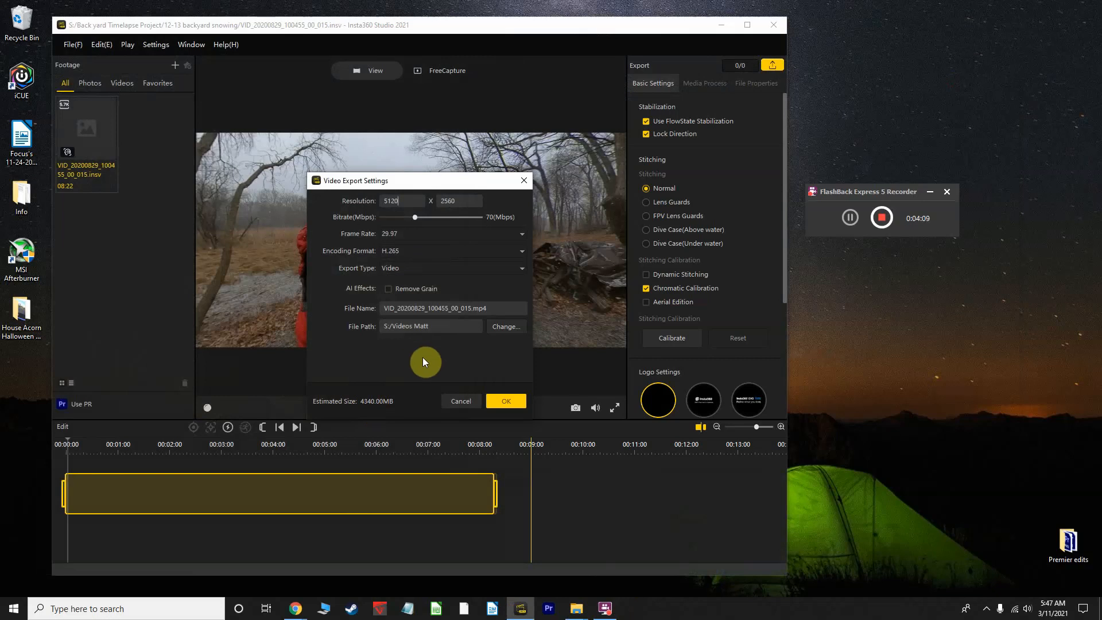
- Name the exported file "12-11 snowing outside video.mp4"
left_click_drag(471, 308, 336, 306)
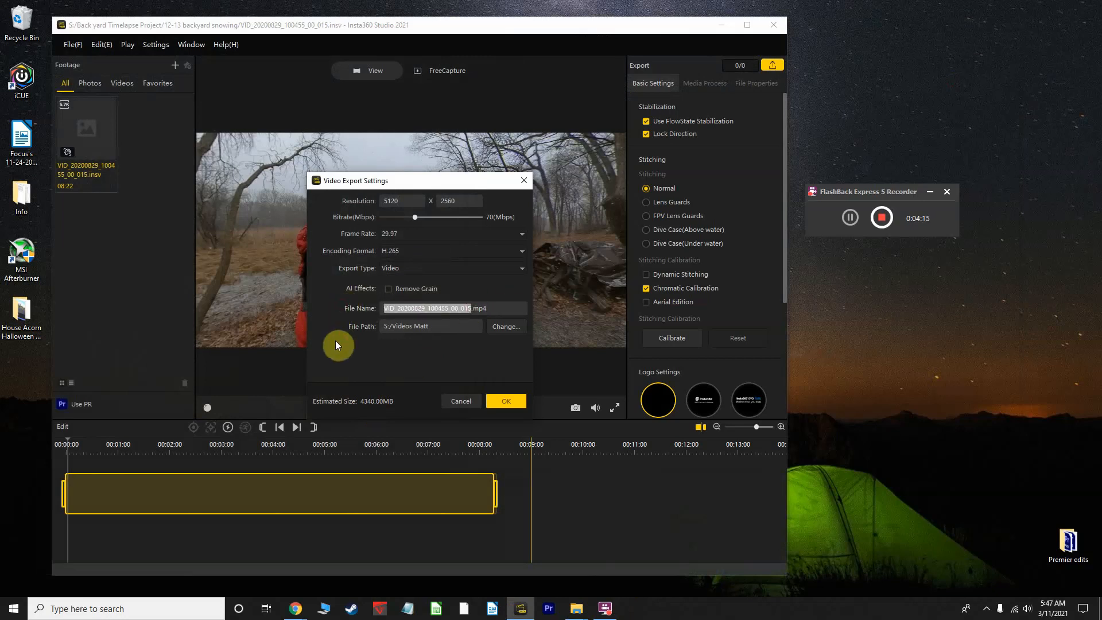
type("11-")
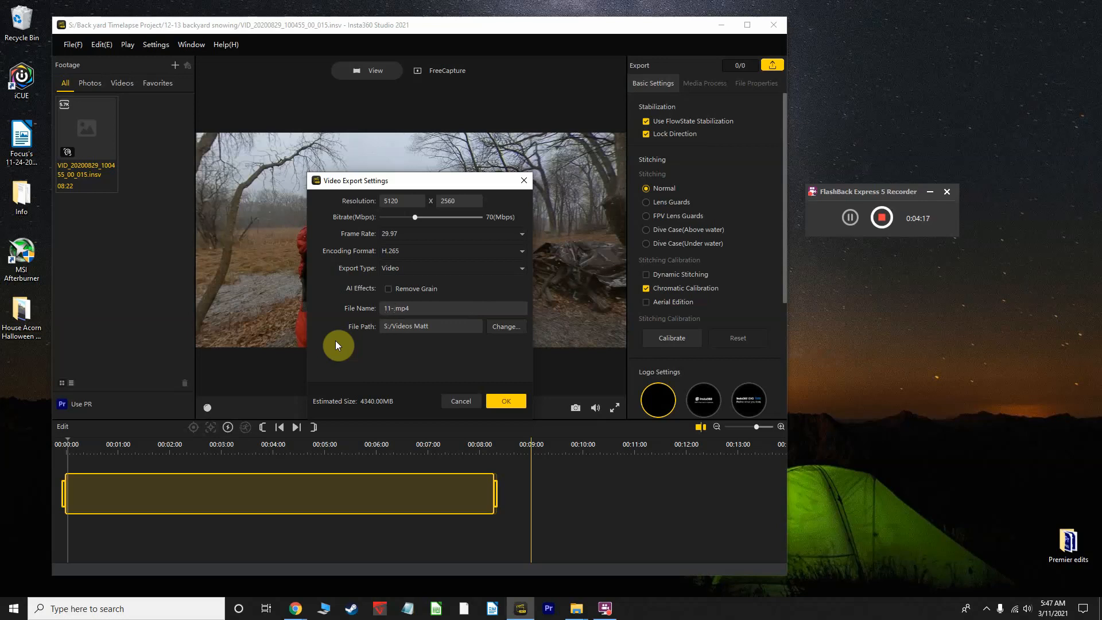
key("BackSpace")
key("BackSpace")
key("BackSpace")
type("12-11 snowing outside video")
- Set the Desktop as the export destination and start exporting the video
left_click(507, 331)
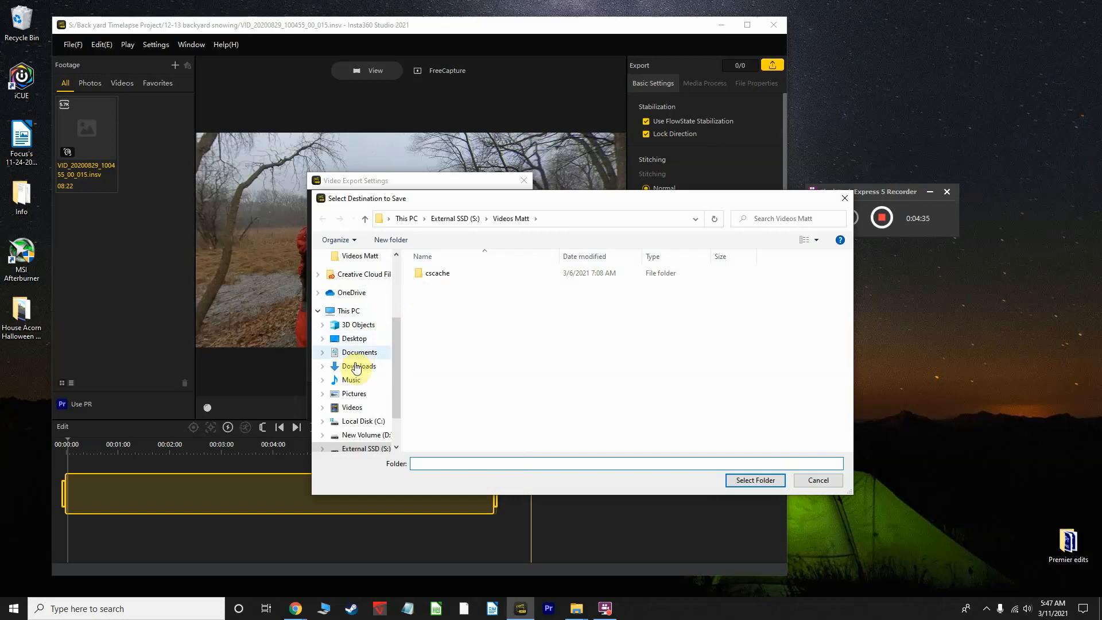
left_click(356, 339)
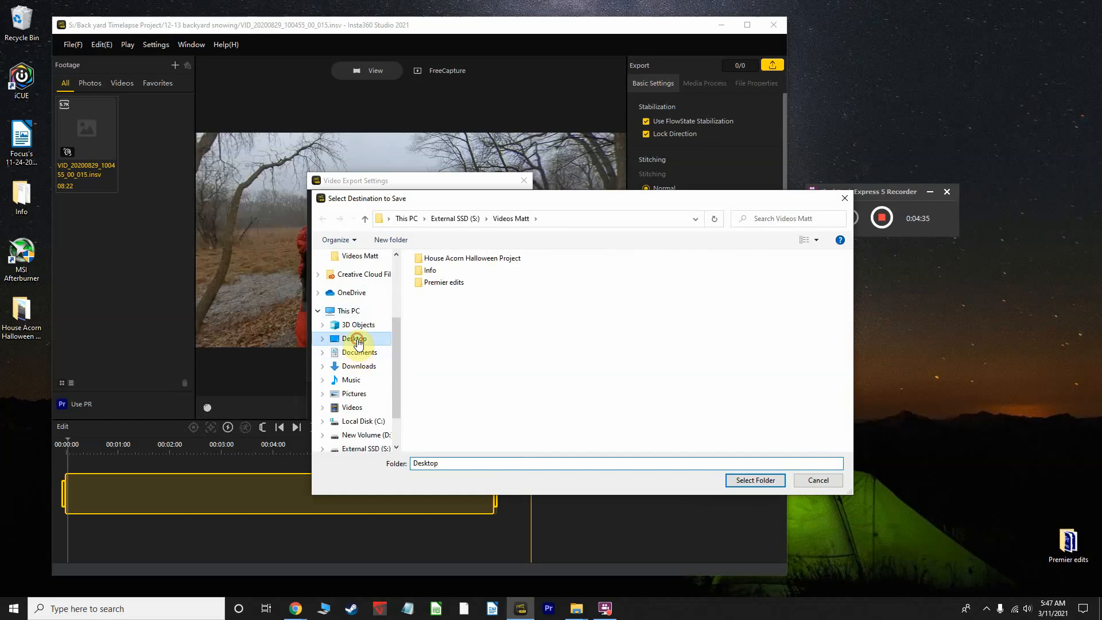
left_click(749, 483)
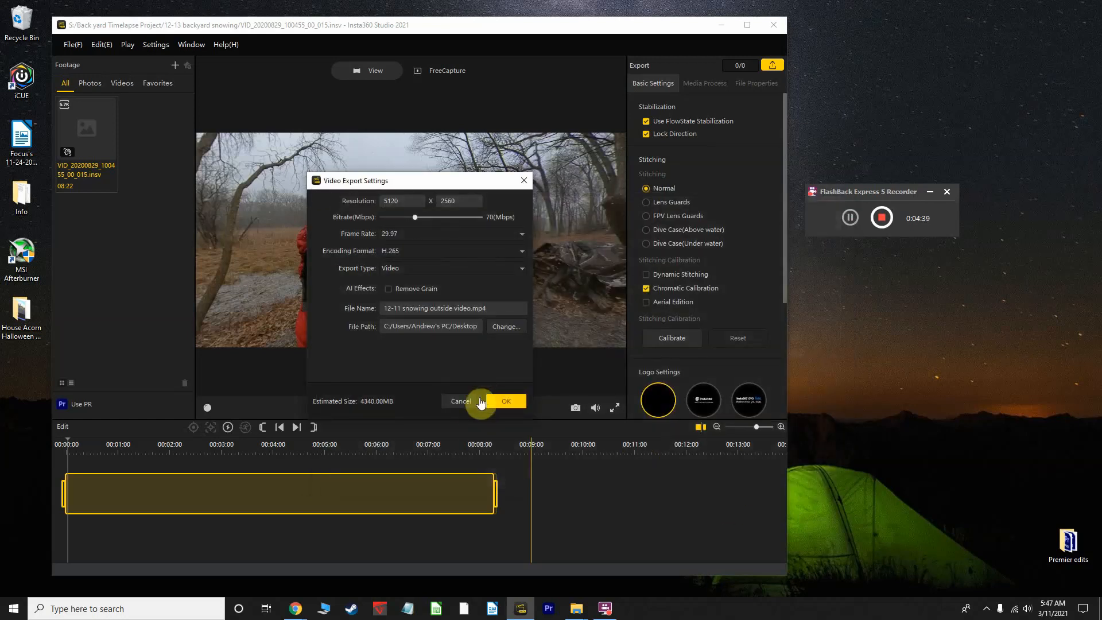
left_click(503, 400)
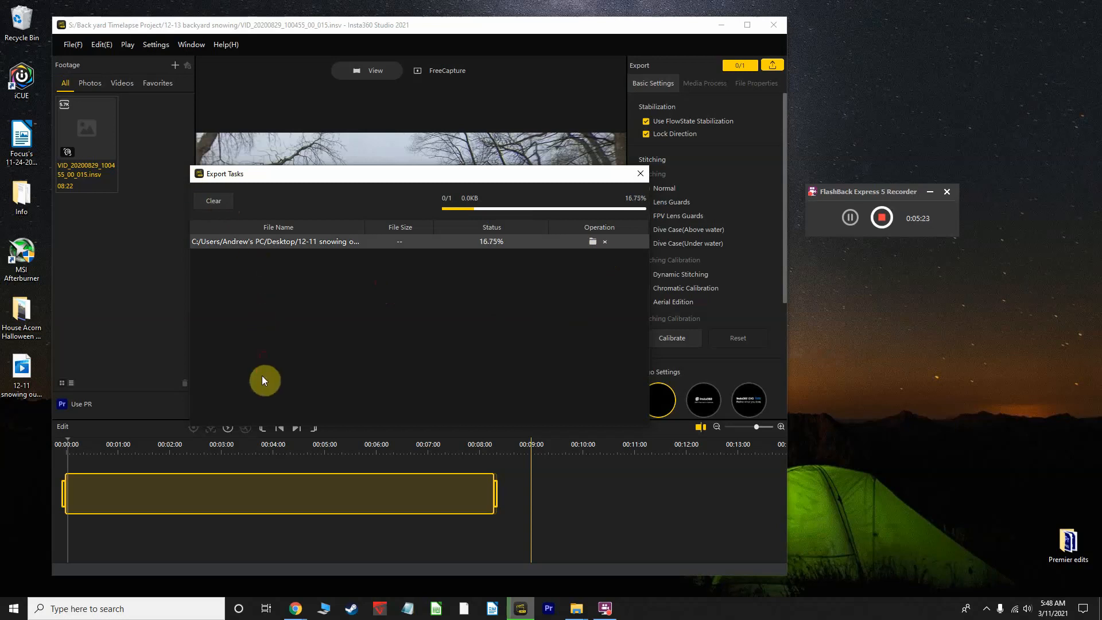
left_click(261, 390)
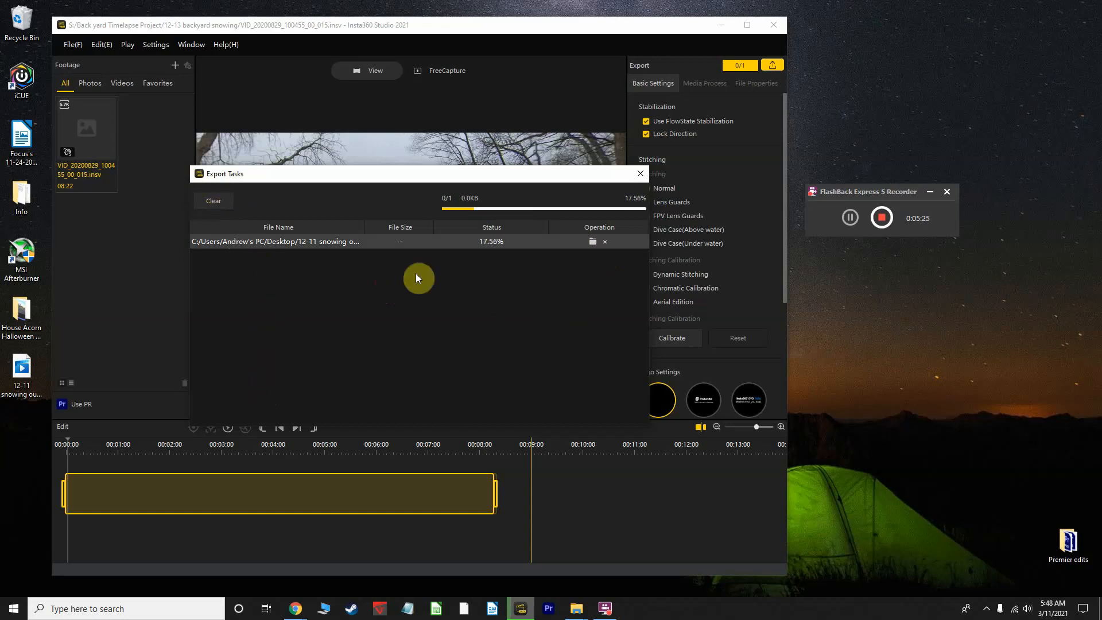